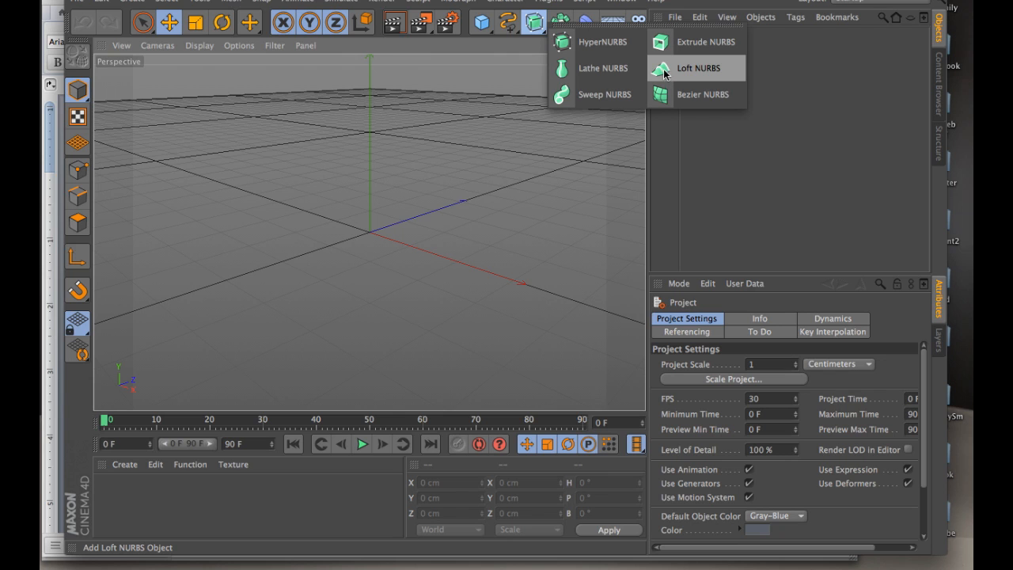
Add a Loft NURBS object and a rectangle spline to the scene
left_click(664, 71)
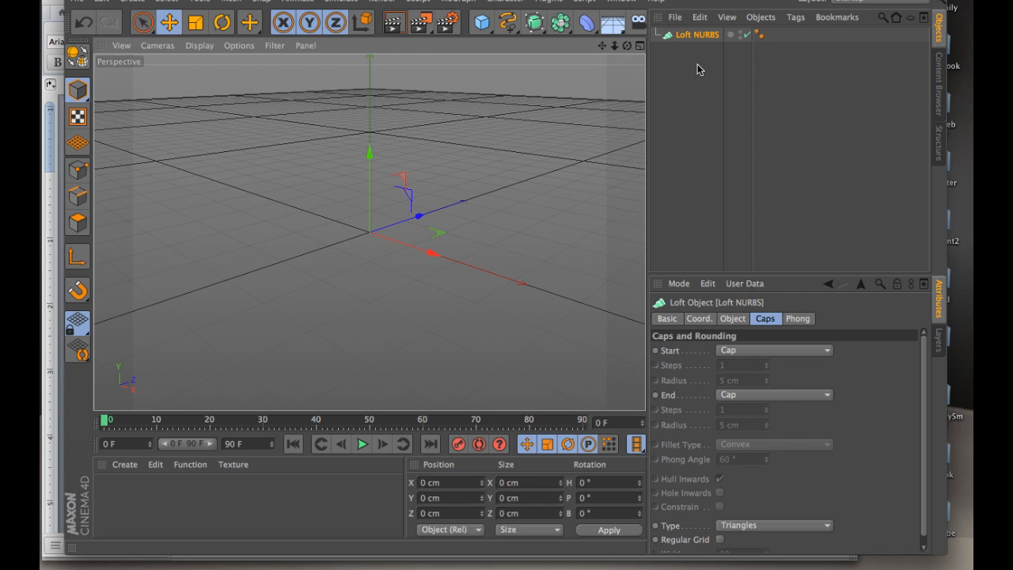
left_click(510, 30)
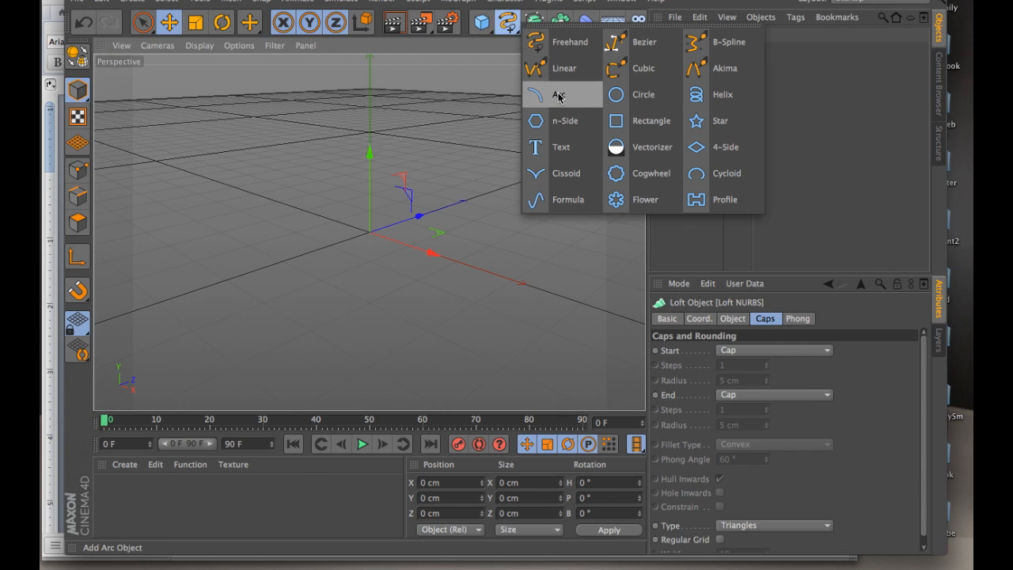
left_click(624, 121)
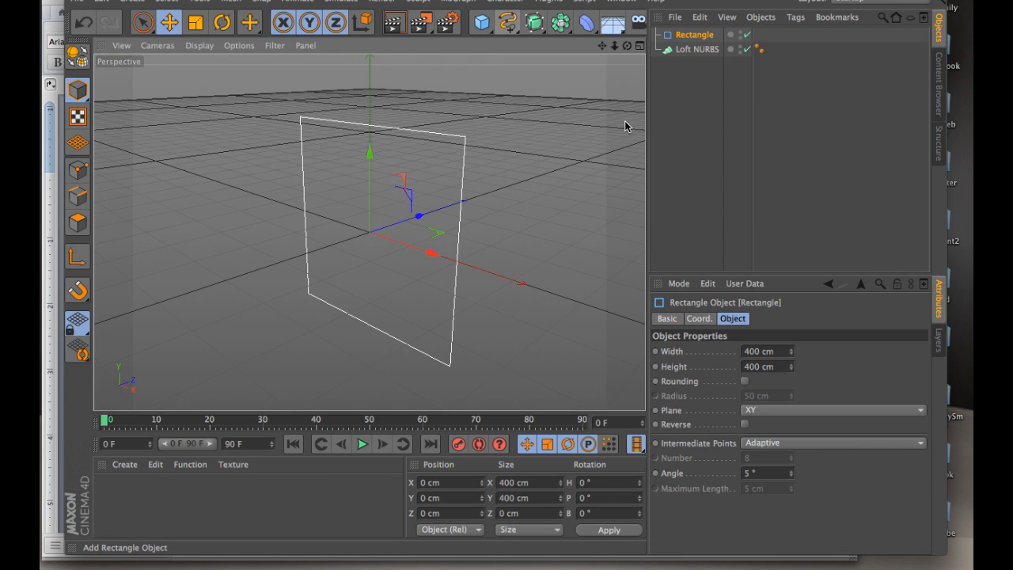
Add a second rectangle spline about 410 cm along the Z axis and scale it to about 220 cm in width and height
left_click(507, 24)
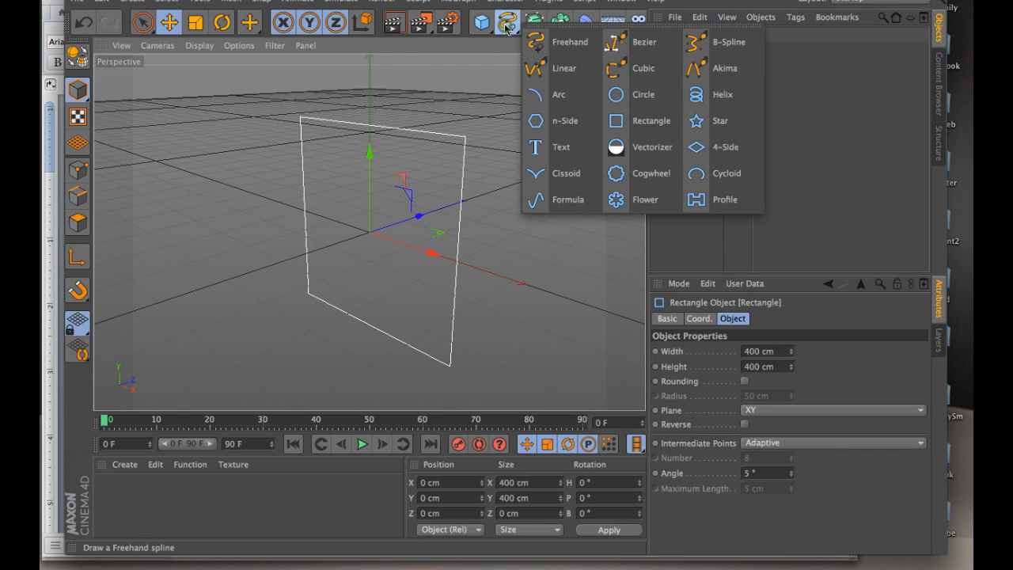
left_click(630, 120)
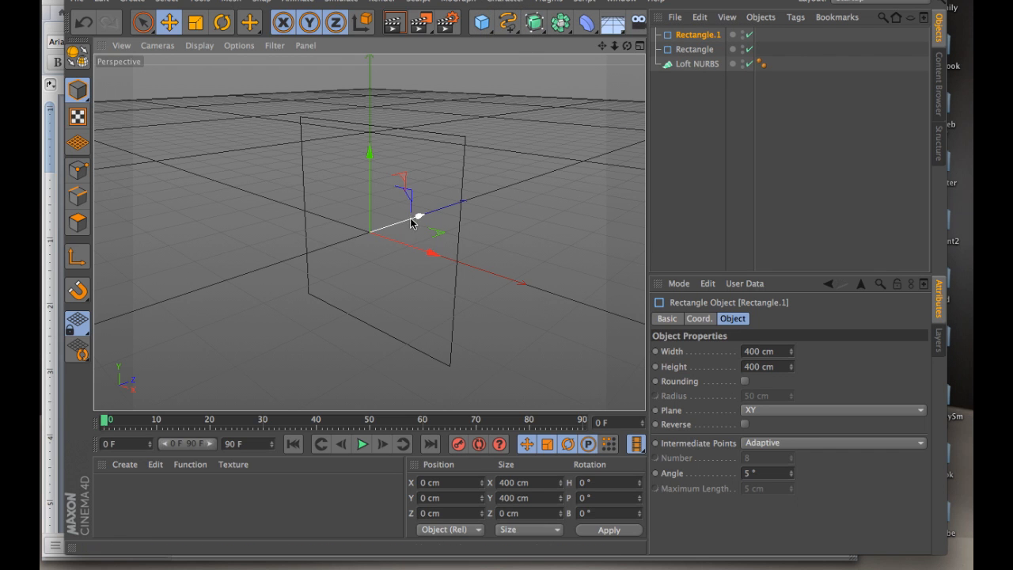
left_click_drag(419, 219, 529, 199)
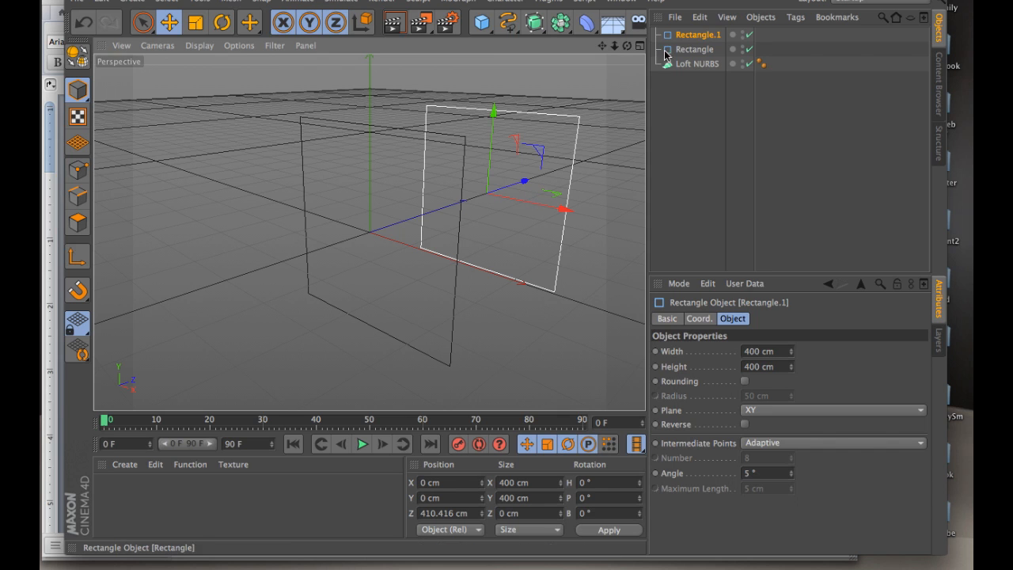
left_click(196, 22)
mouse_move(281, 95)
left_mouse_down()
mouse_move(256, 106)
mouse_move(280, 86)
left_mouse_up()
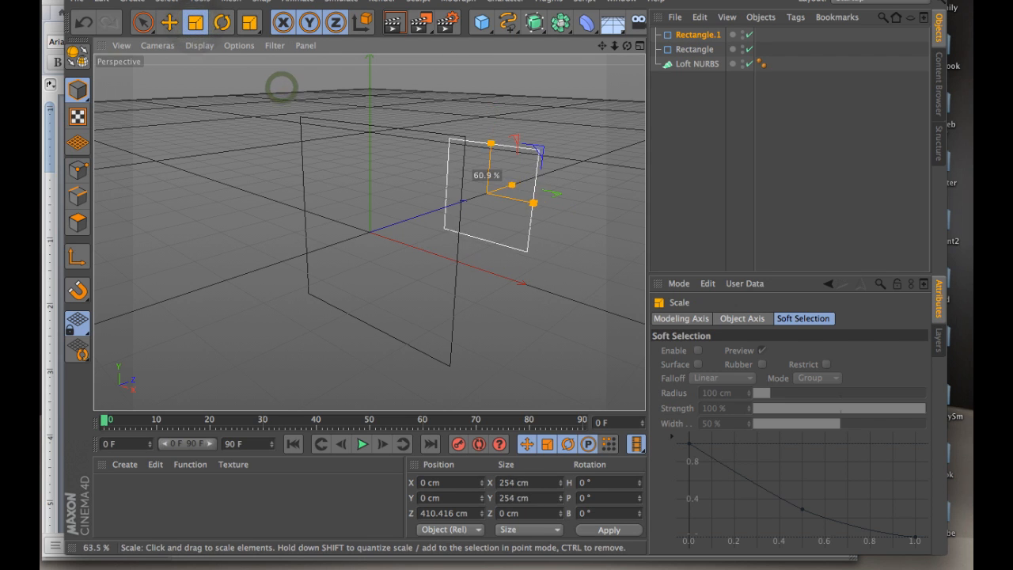
Select both rectangle splines and make them children of the Loft NURBS object
left_click_drag(604, 46, 554, 42)
left_click_drag(627, 46, 605, 46)
mouse_move(507, 265)
left_mouse_down()
mouse_move(461, 261)
mouse_move(527, 253)
mouse_move(506, 262)
left_mouse_up()
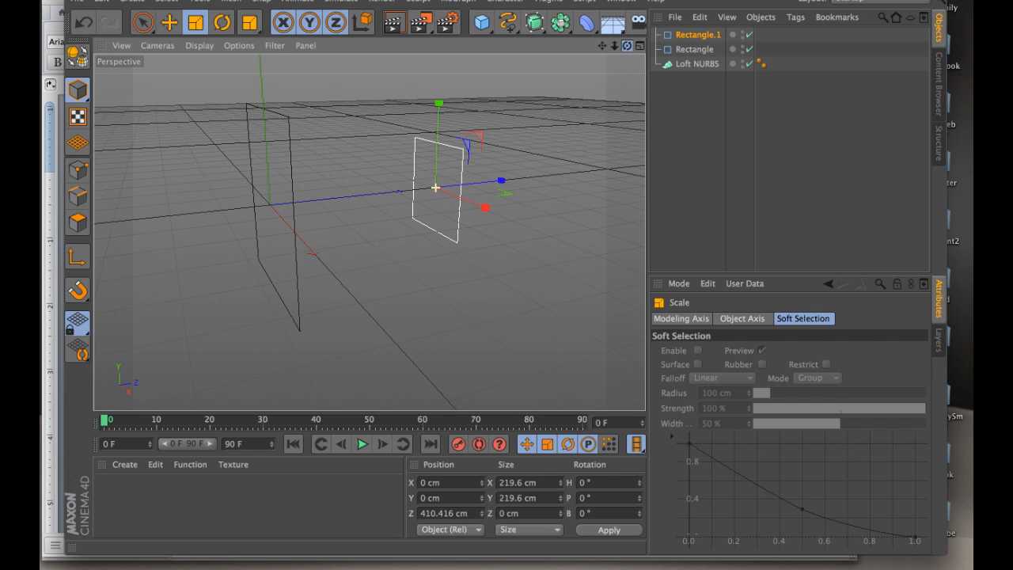
left_click(703, 50, "shift")
left_click_drag(703, 51, 703, 69)
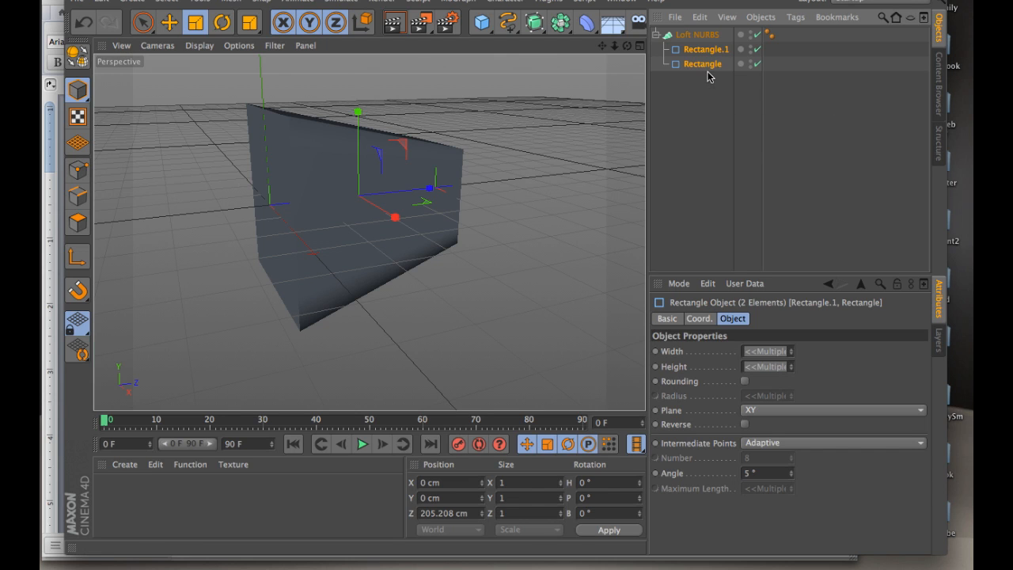
Move the smaller rectangle, Rectangle.1, to about Y 28 cm and Z 462 cm to reshape the loft's far end
left_click(707, 64, "ctrl")
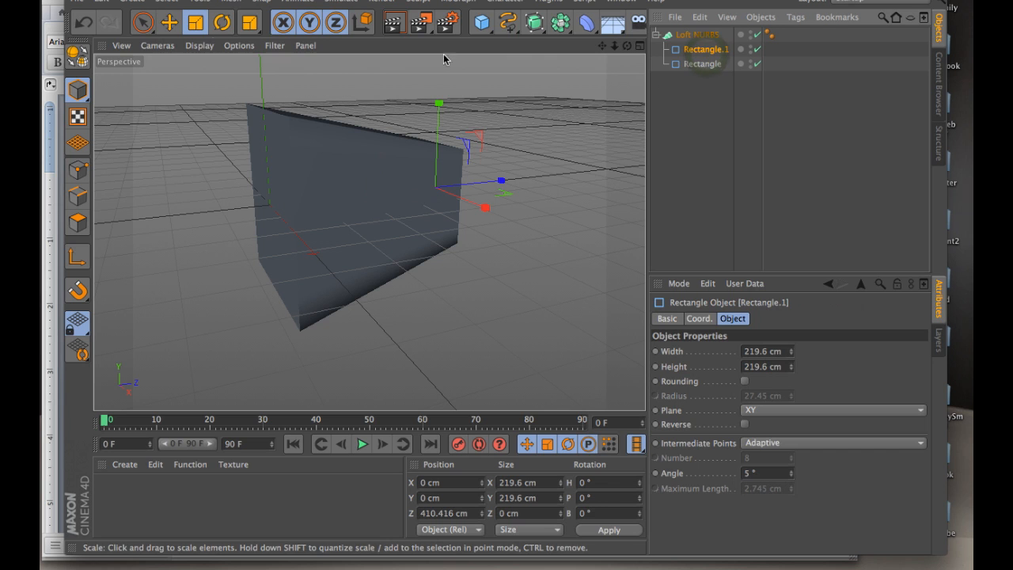
left_click(170, 22)
left_click_drag(443, 120, 441, 63)
left_click_drag(441, 150, 436, 178)
mouse_move(499, 172)
left_mouse_down()
mouse_move(400, 171)
mouse_move(561, 167)
mouse_move(433, 169)
mouse_move(516, 169)
left_mouse_up()
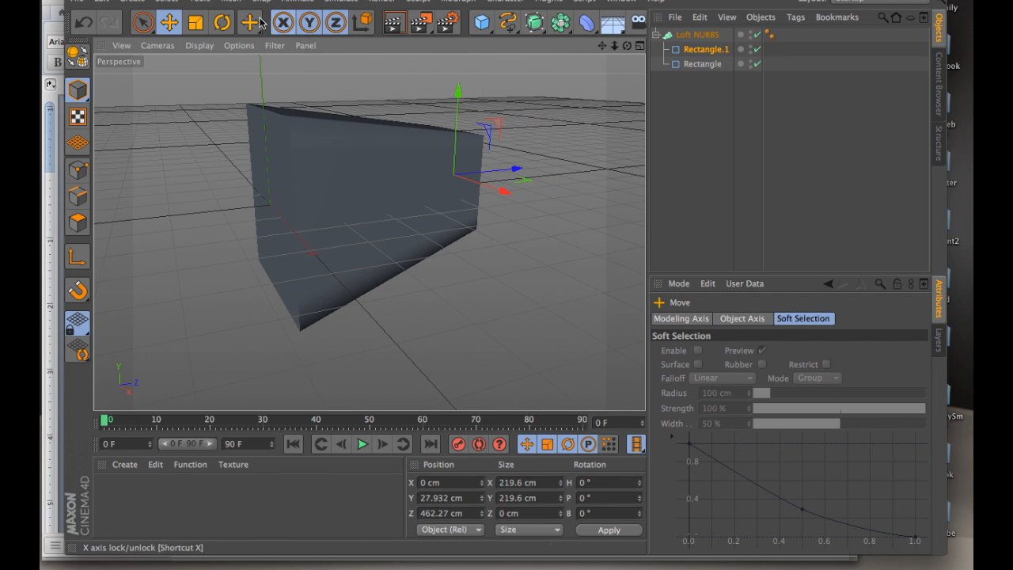
Rotate Rectangle.1 to a heading of about −1.4°, a pitch of about −16° and a bank of about −5°
key("r")
left_click_drag(479, 180, 485, 192)
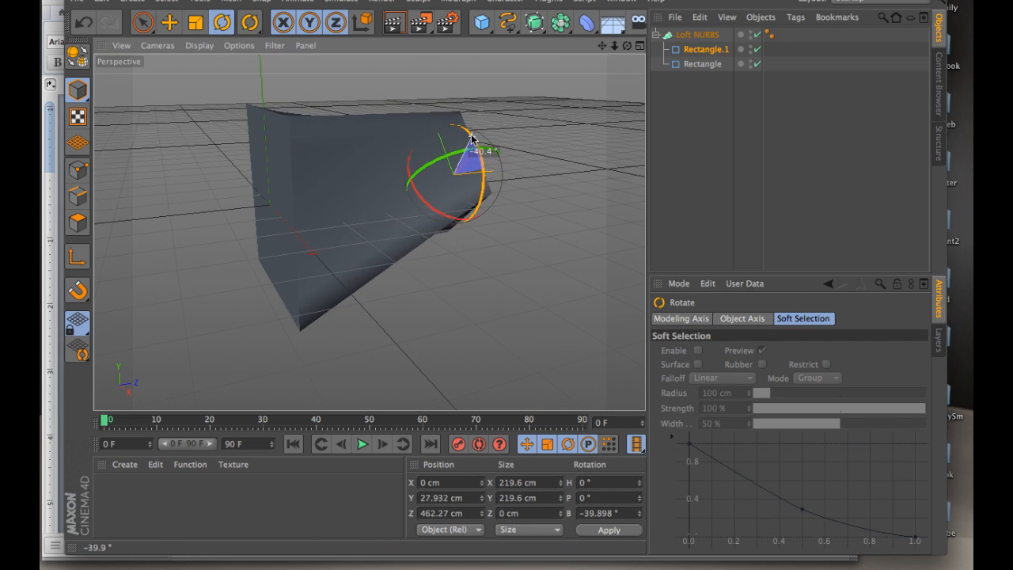
left_click_drag(468, 143, 481, 168)
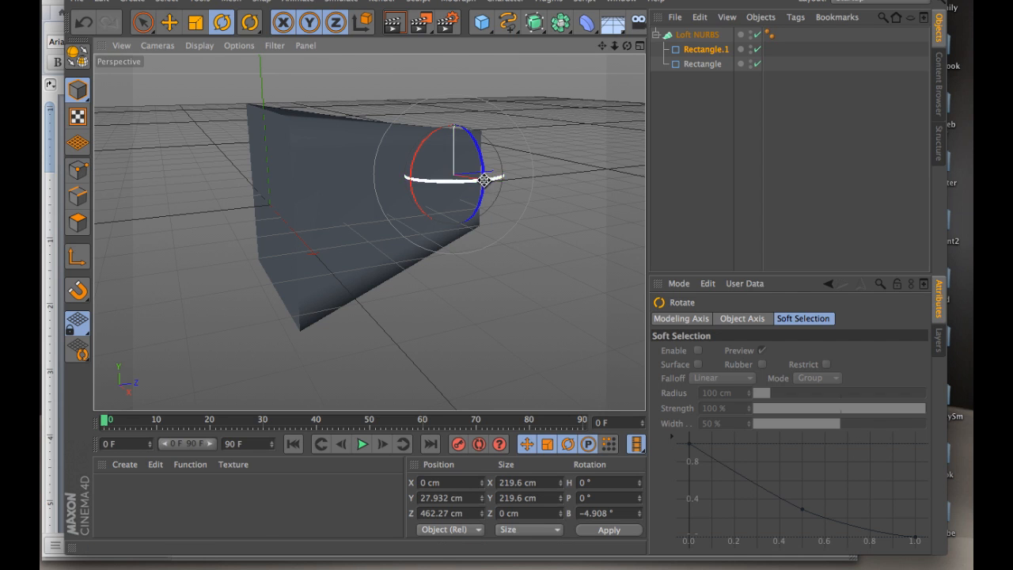
mouse_move(414, 160)
left_mouse_down()
mouse_move(431, 154)
mouse_move(421, 158)
left_mouse_up()
Move the larger rectangle backward along the Z axis to about −269 cm to lengthen the loft
left_click_drag(627, 49, 558, 58)
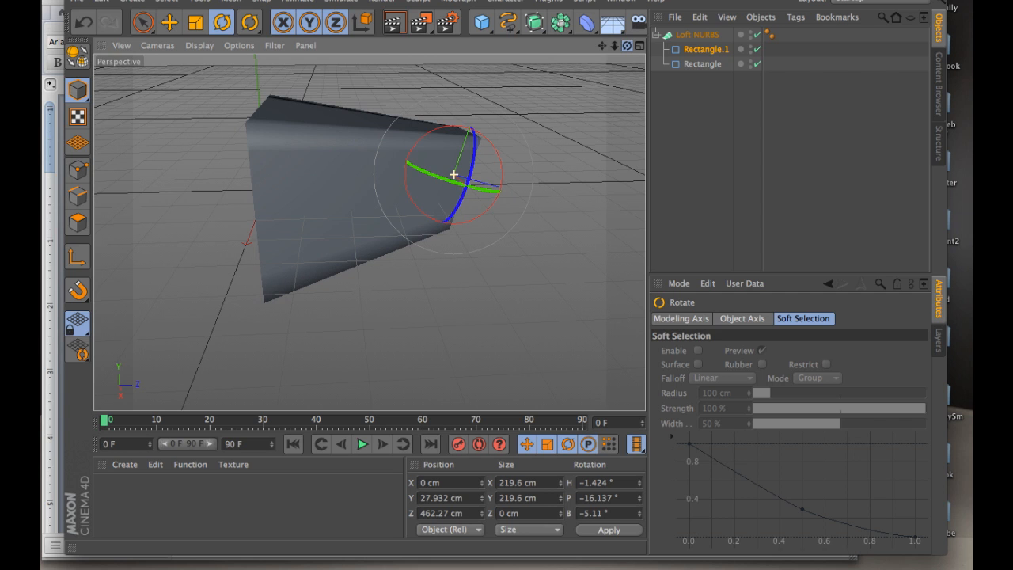
left_click(703, 65)
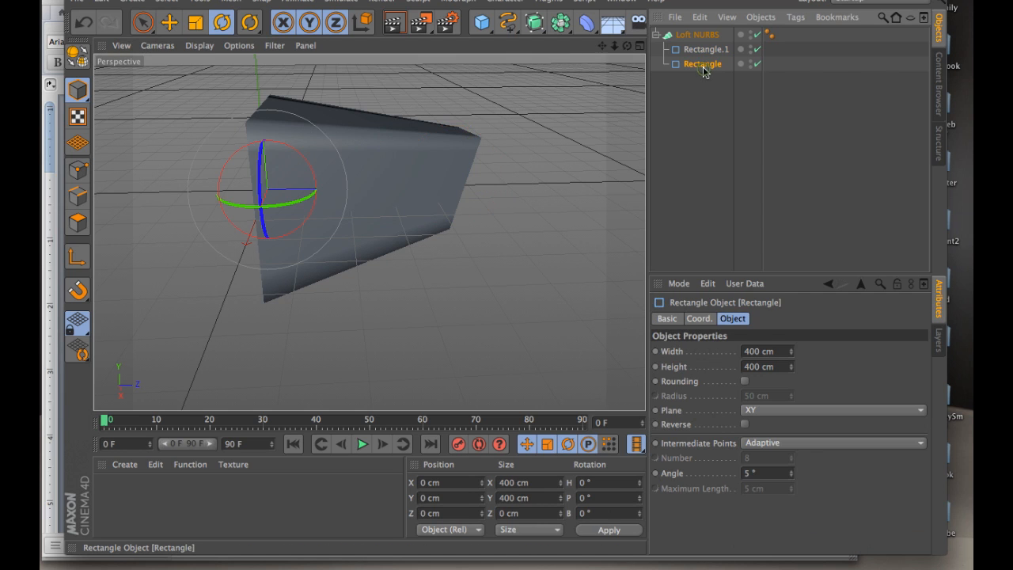
left_click(169, 22)
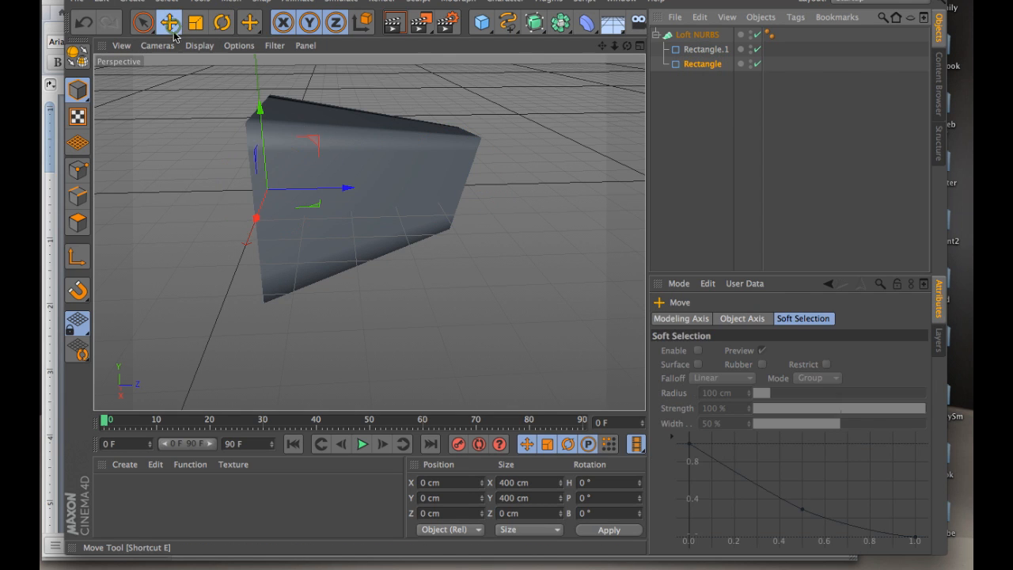
left_click_drag(347, 190, 230, 190)
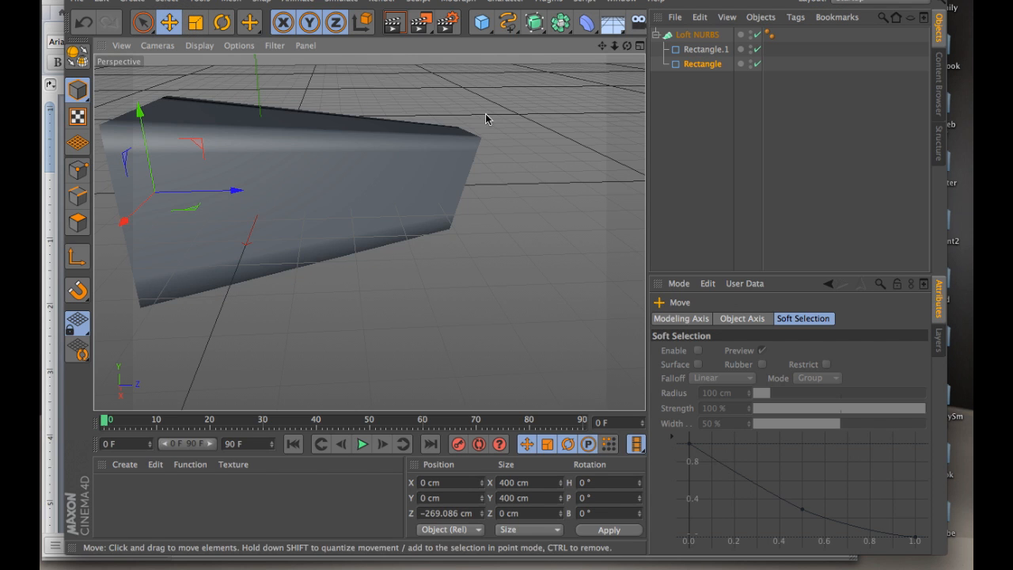
Add a circle spline and place it in the Loft NURBS hierarchy between Rectangle.1 and Rectangle
left_click_drag(604, 46, 700, 46)
left_click(508, 24)
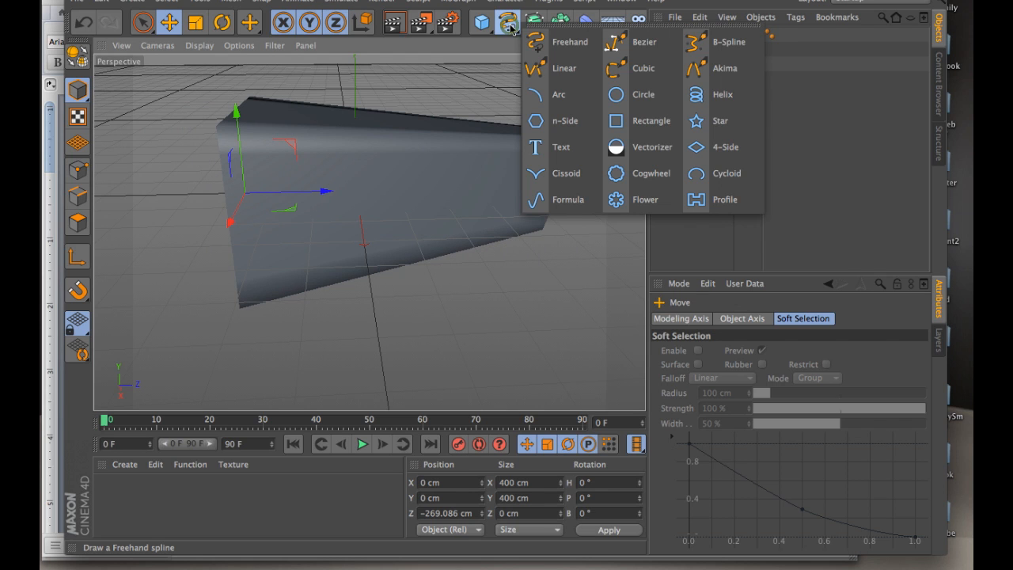
left_click(622, 93)
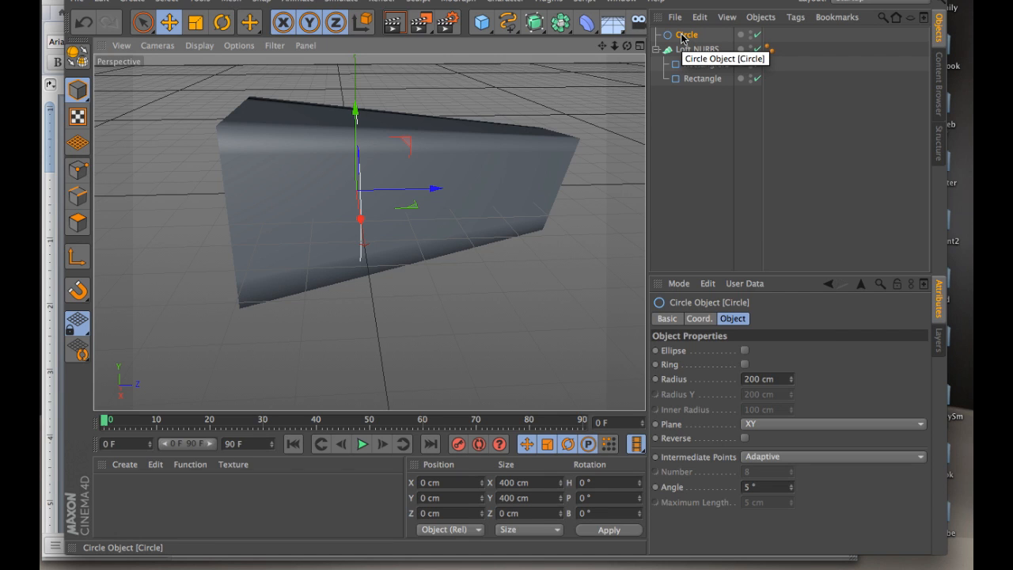
left_click_drag(683, 37, 696, 70)
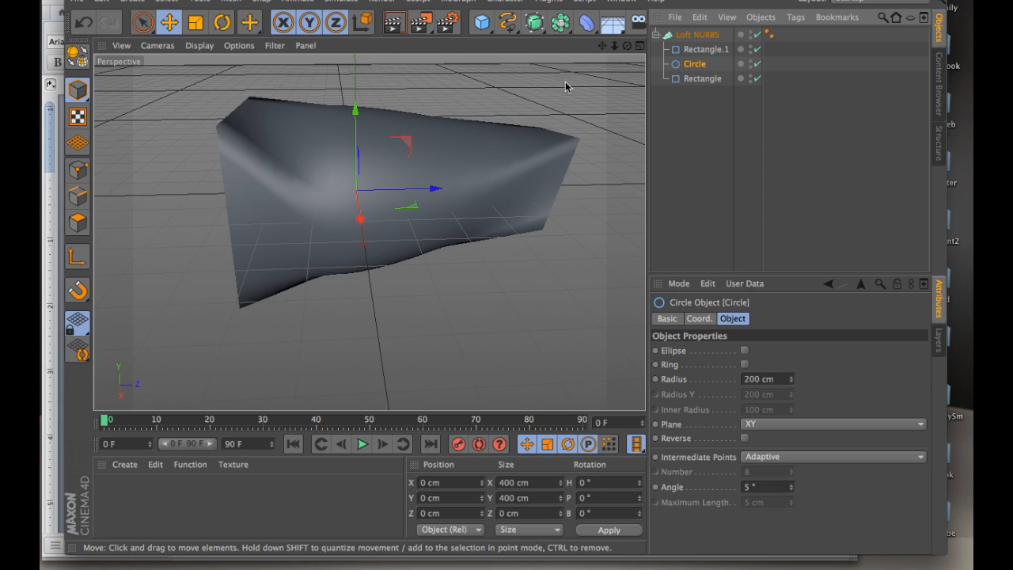
Scale the circle to about 171 cm across and move it to about Y 100 cm and Z 98 cm
left_click(196, 24)
left_click_drag(503, 92, 71, 94)
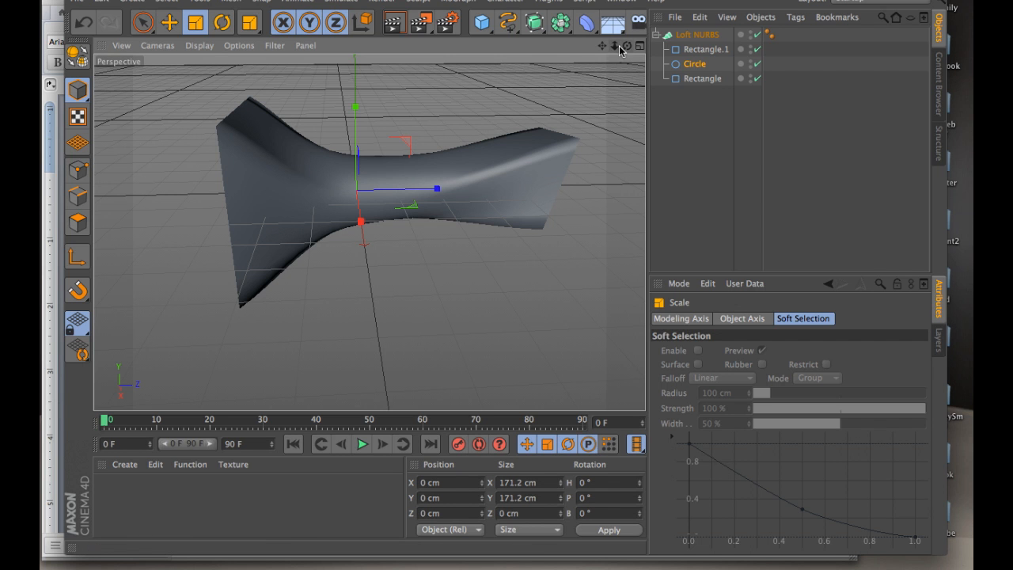
left_click_drag(627, 49, 356, 190)
left_click(169, 22)
left_click_drag(357, 117, 351, 65)
left_click_drag(433, 160, 478, 167)
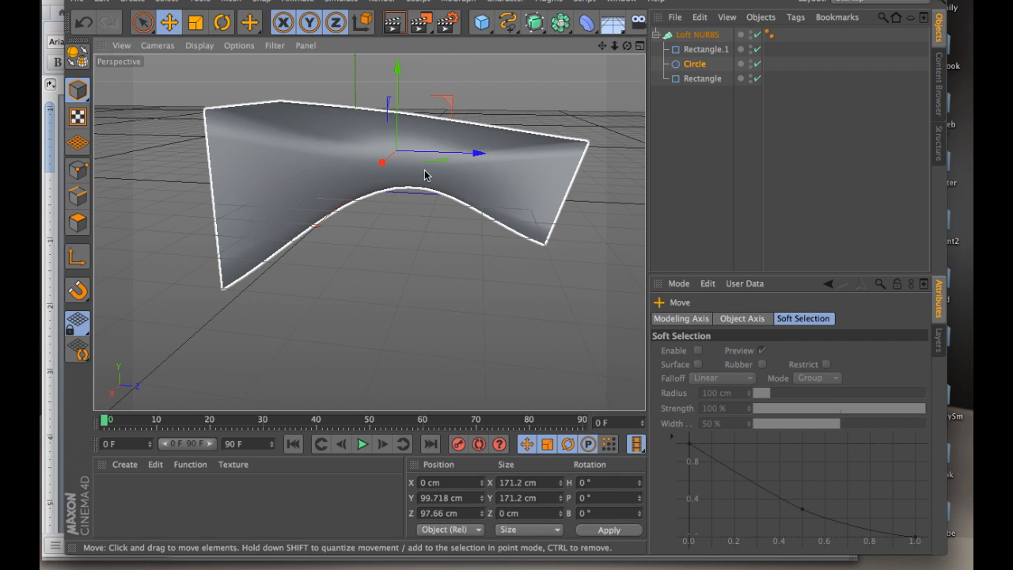
Display the Loft NURBS object's mesh properties and render the perspective view to examine the surface
left_click(699, 35)
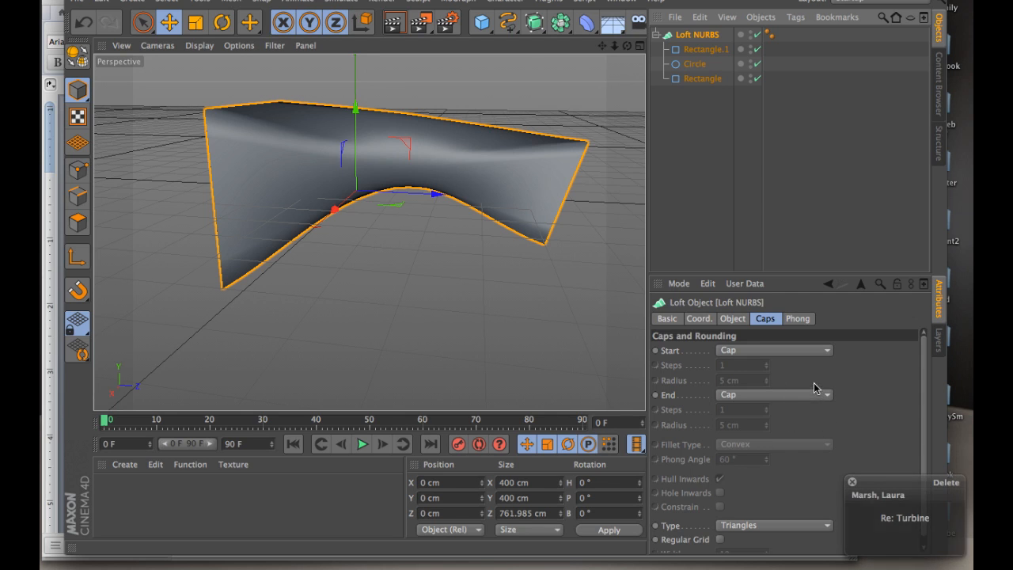
left_click(733, 319)
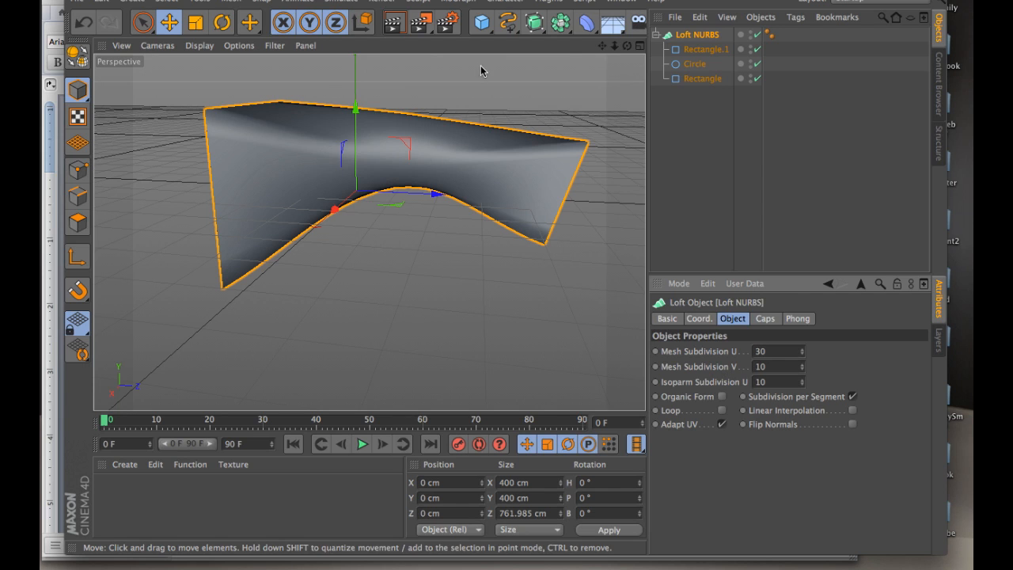
left_click(395, 24)
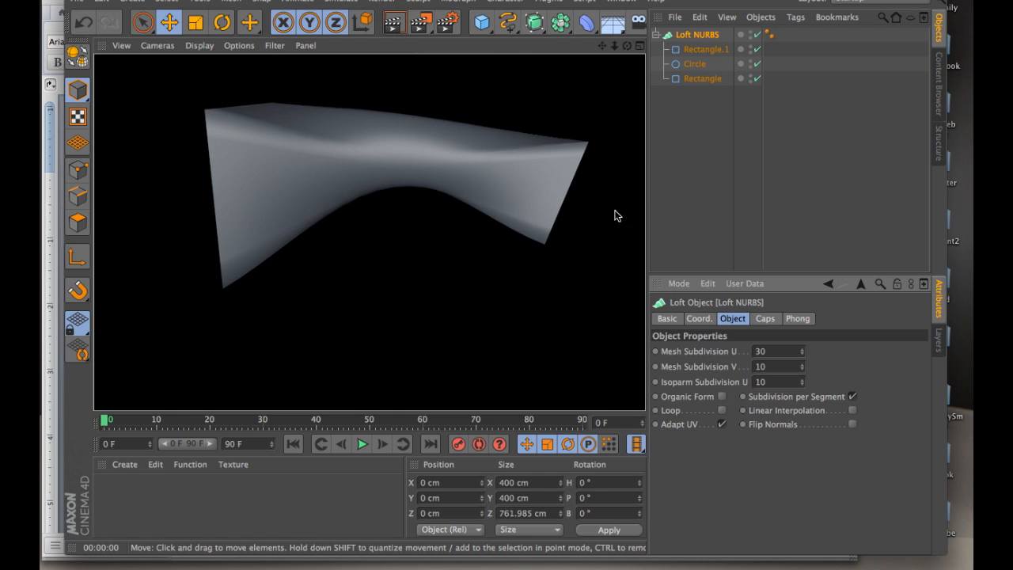
Raise the loft's Mesh Subdivision V to 11 and its Mesh Subdivision U to 51
left_click(802, 364)
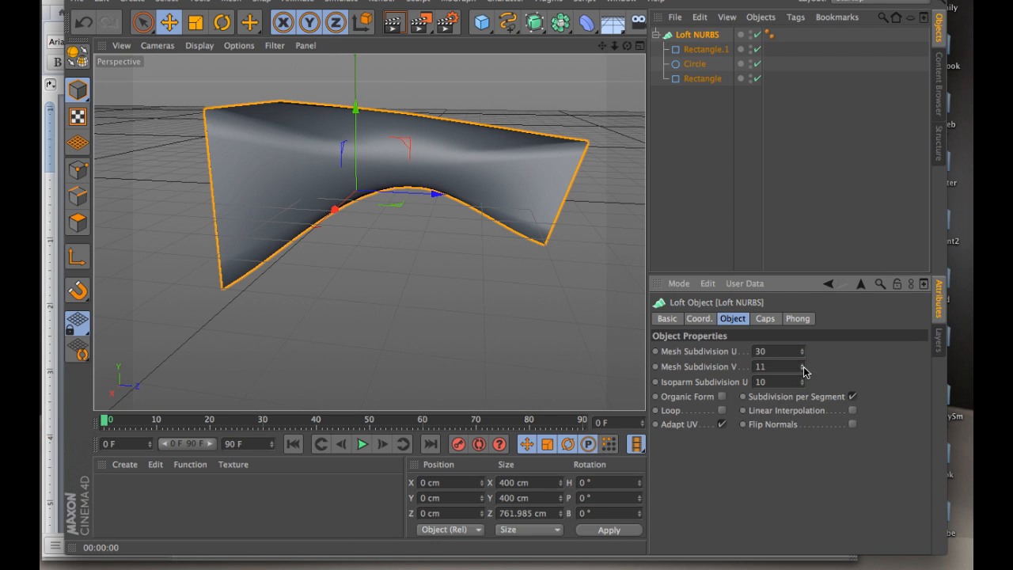
left_click(804, 350)
left_click(804, 350)
left_click(804, 350)
left_click(803, 350)
left_click(804, 349)
left_click(803, 350)
left_click(803, 350)
left_click(803, 350)
left_click(804, 350)
left_click(803, 350)
left_click(804, 350)
left_click(803, 350)
left_click(804, 350)
left_click(804, 350)
left_click(803, 350)
left_click(802, 351)
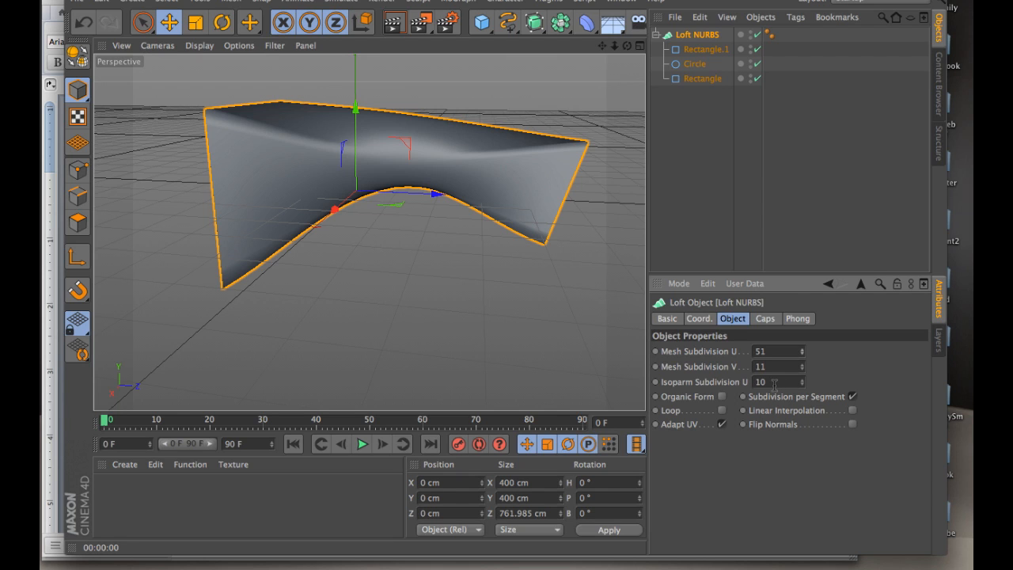
Try the Organic Form and Loop options on the loft one after the other, switching each off again
left_click(722, 397)
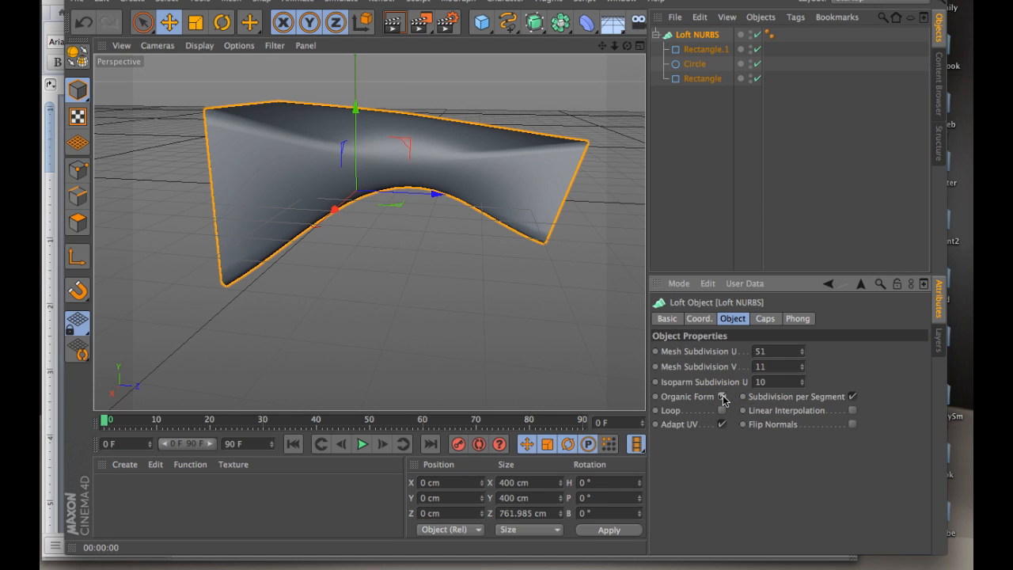
left_click(722, 397)
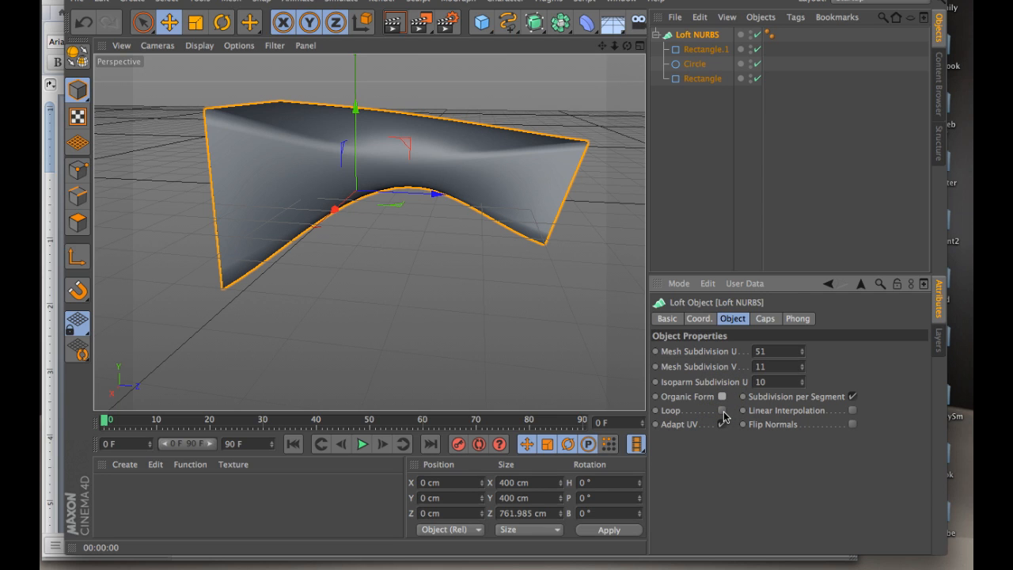
left_click(722, 411)
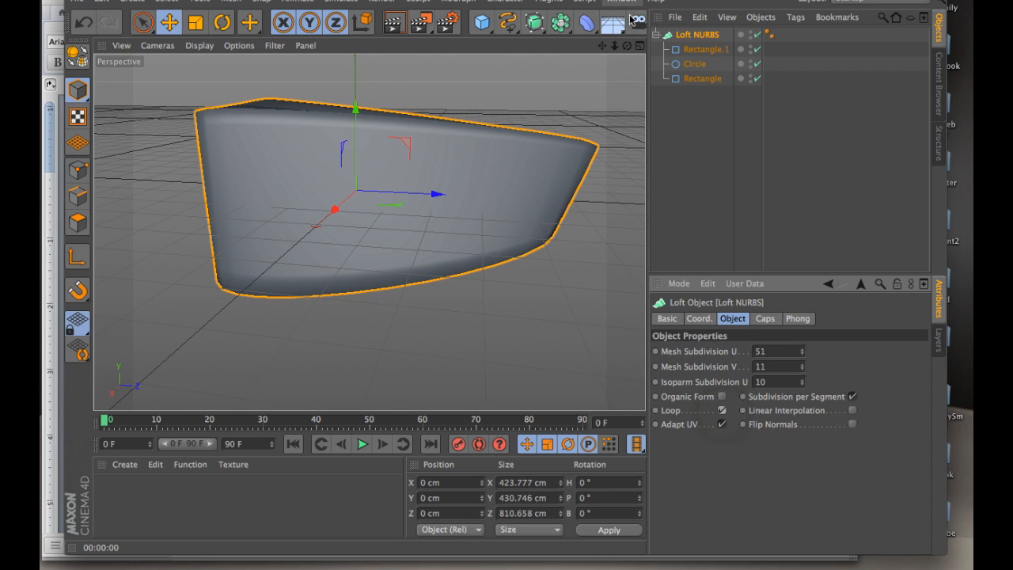
left_click_drag(627, 46, 592, 75)
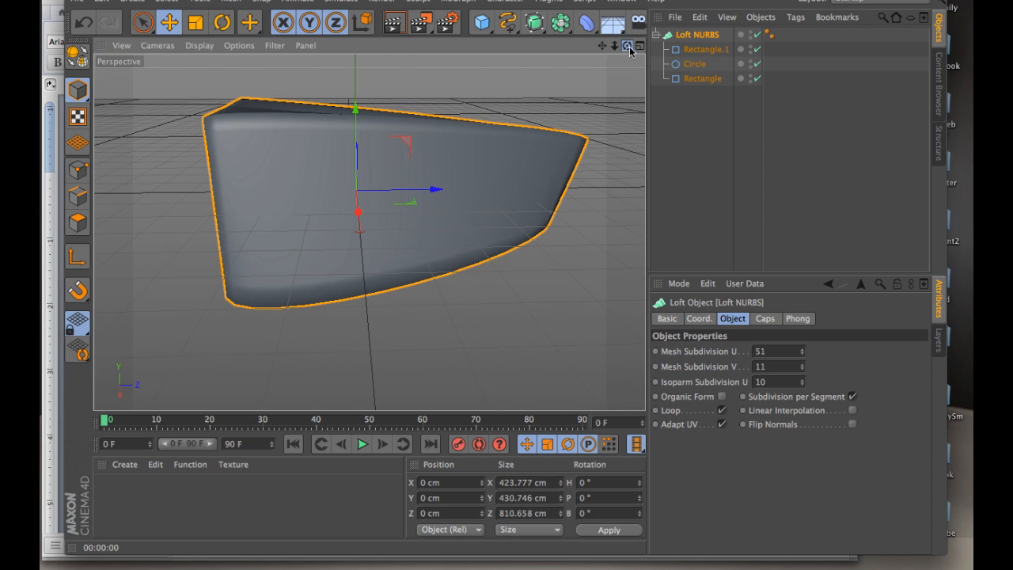
left_click(721, 409)
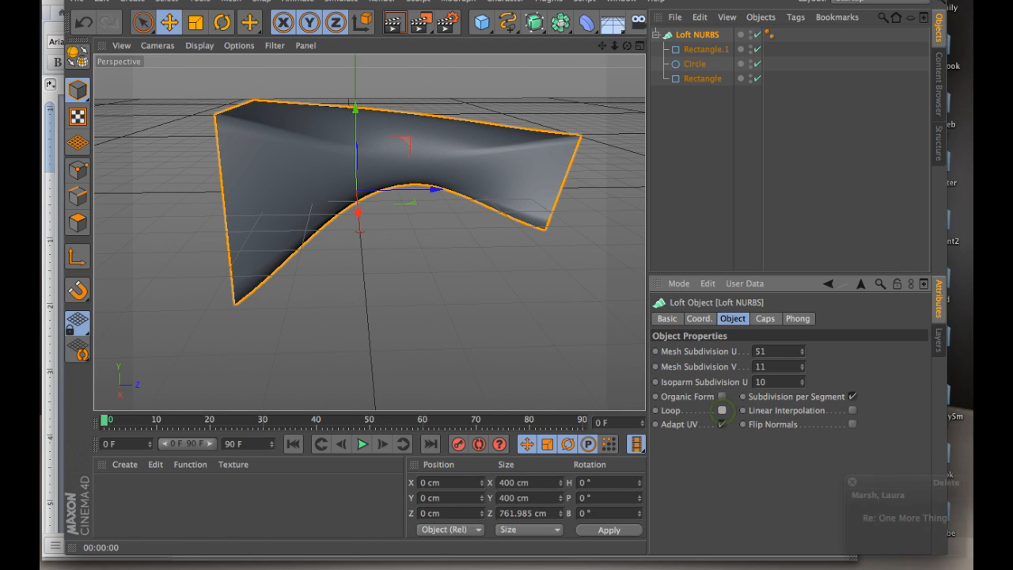
Rotate Rectangle.1 to a pitch of about −77° and move it to about Y −116 cm and Z 492 cm
left_click(703, 49)
left_click(223, 22)
left_click_drag(515, 183, 577, 316)
left_click(169, 22)
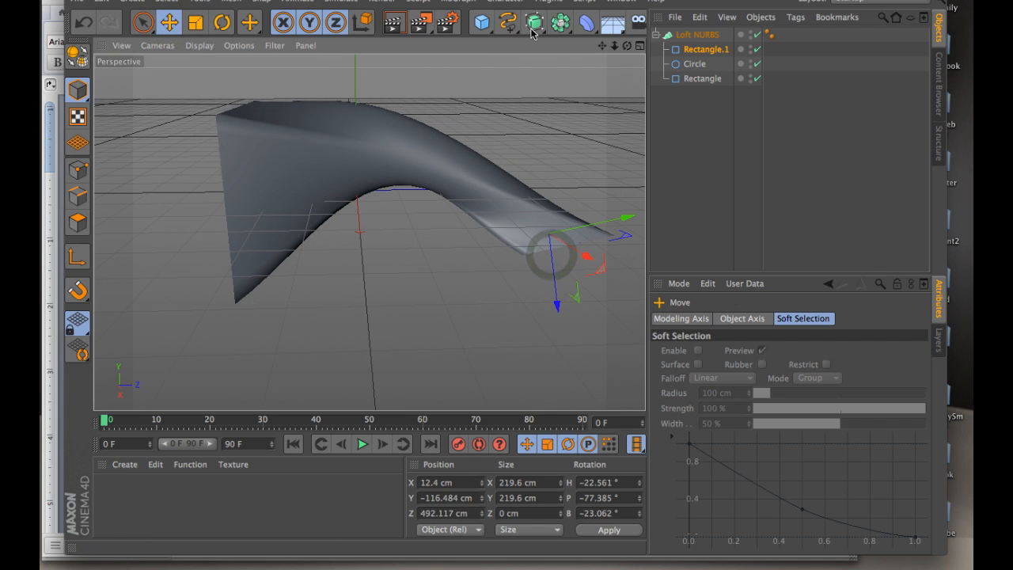
Rotate the larger rectangle at the loft's near end to a pitch of about 97°
left_click(693, 78)
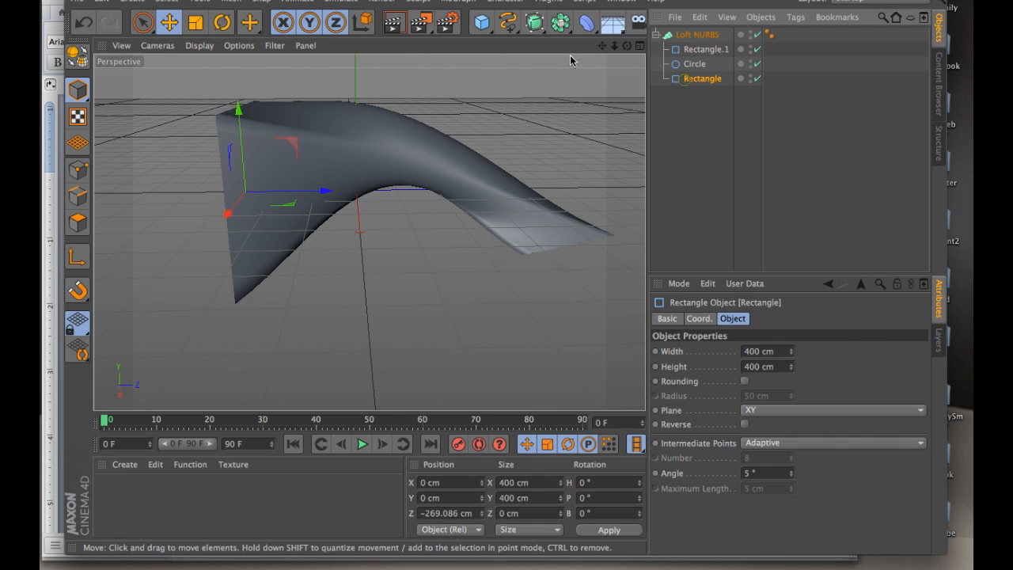
left_click(221, 25)
left_click_drag(265, 153, 183, 171)
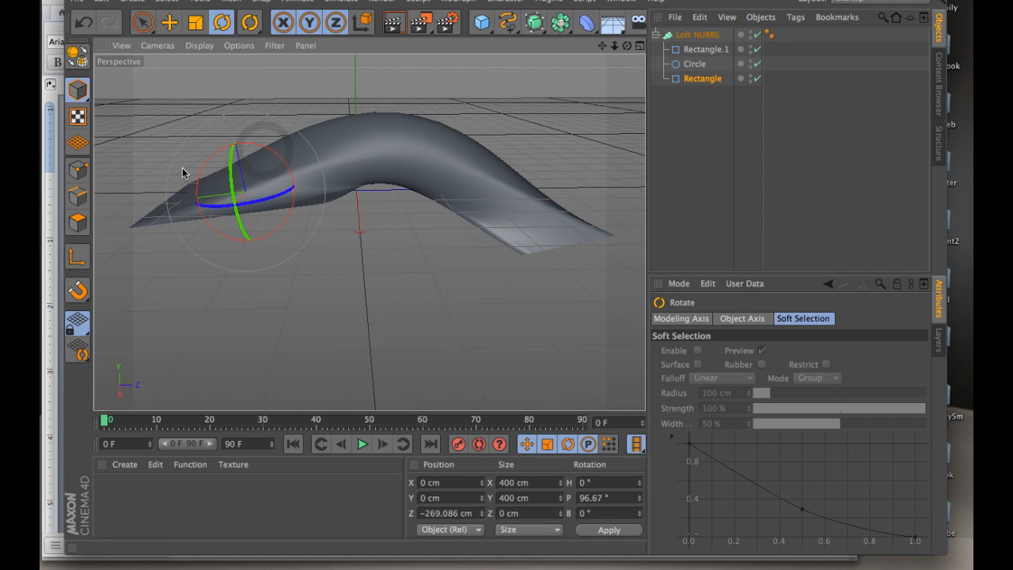
Move Rectangle down to about Y −175 cm and Z −249 cm, and switch on the Loop option of the Loft NURBS
left_click(182, 17)
left_click_drag(226, 107, 242, 184)
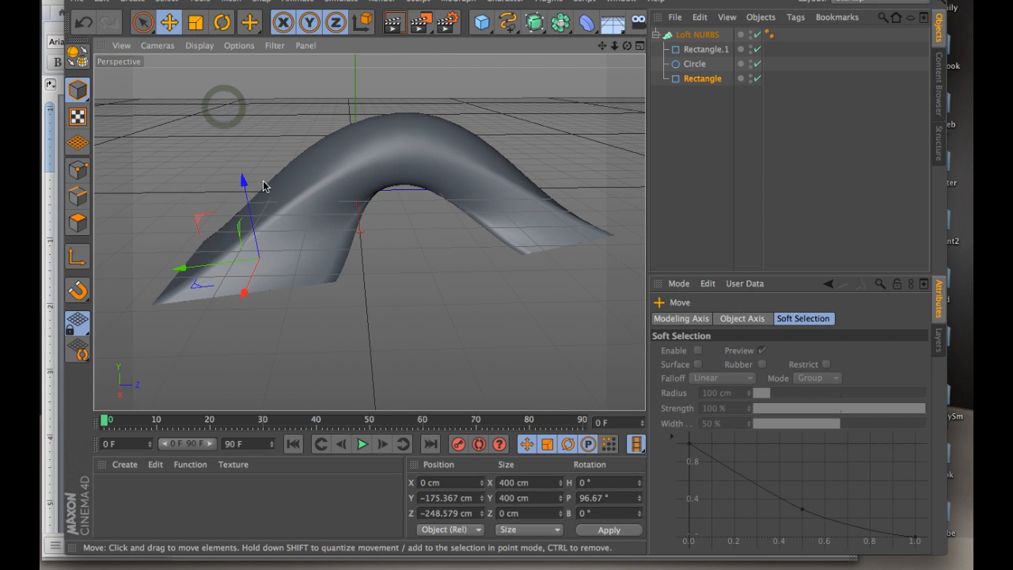
left_click(698, 35)
left_click(722, 410)
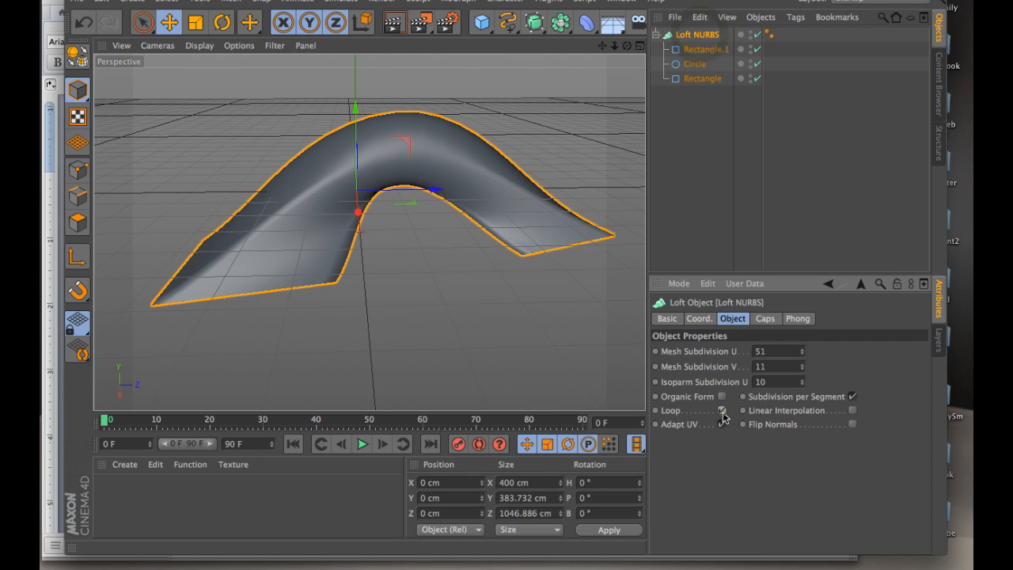
left_click_drag(627, 46, 507, 267)
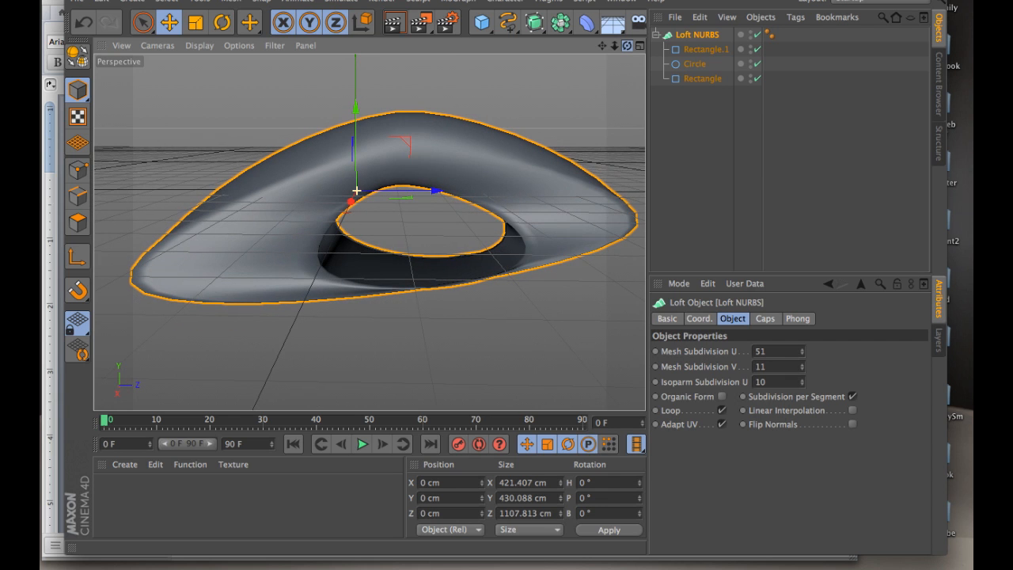
Lower the Circle profile to about Y 59 cm and rotate it to a pitch of about −41°
left_click(696, 64)
mouse_move(398, 65)
left_mouse_down()
mouse_move(398, 41)
mouse_move(398, 83)
left_mouse_up()
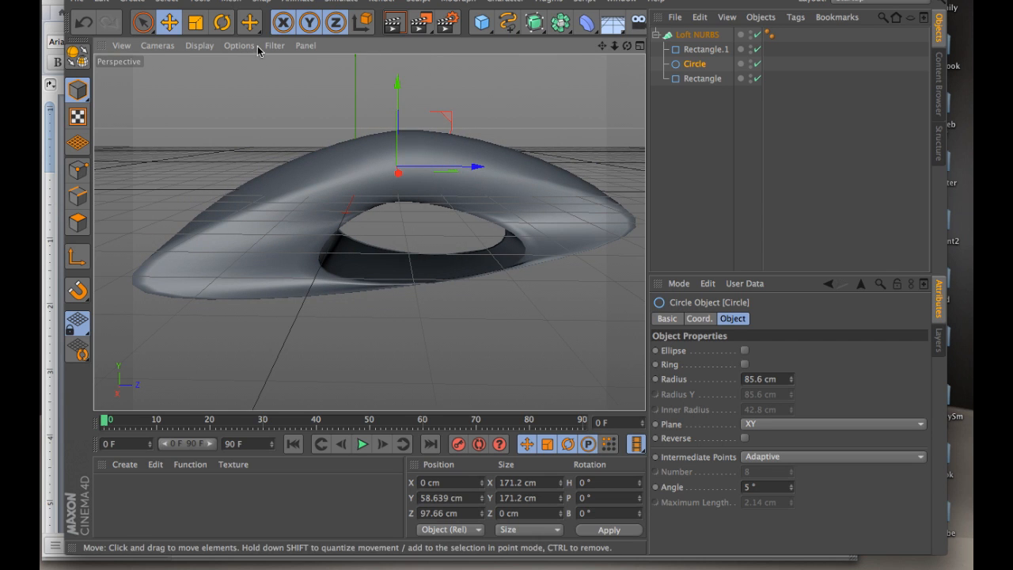
left_click(222, 22)
left_click_drag(373, 135, 401, 127)
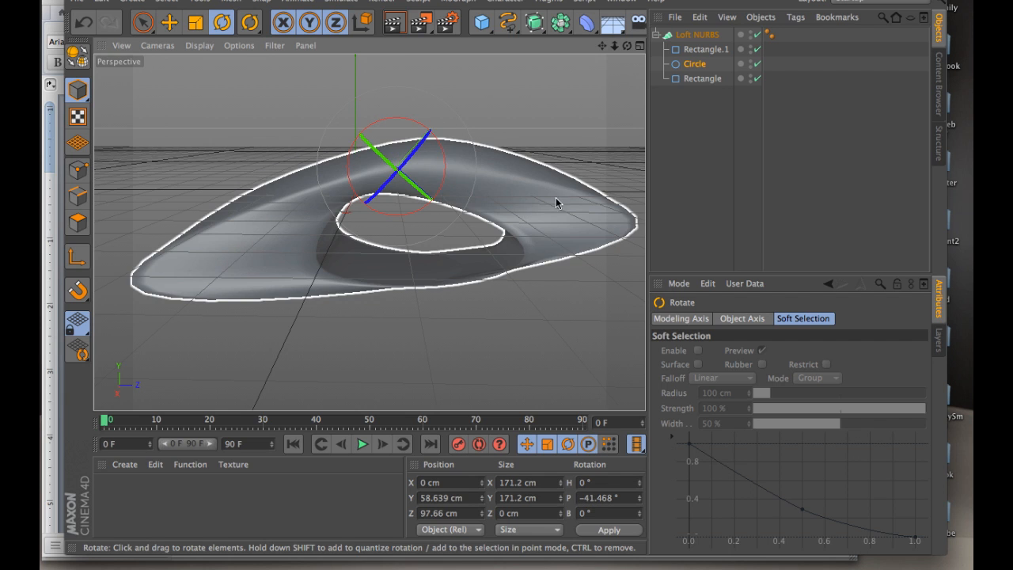
Move Rectangle further down to about Y −240 cm and Z −241 cm to reshape the looped loft
left_click(703, 79)
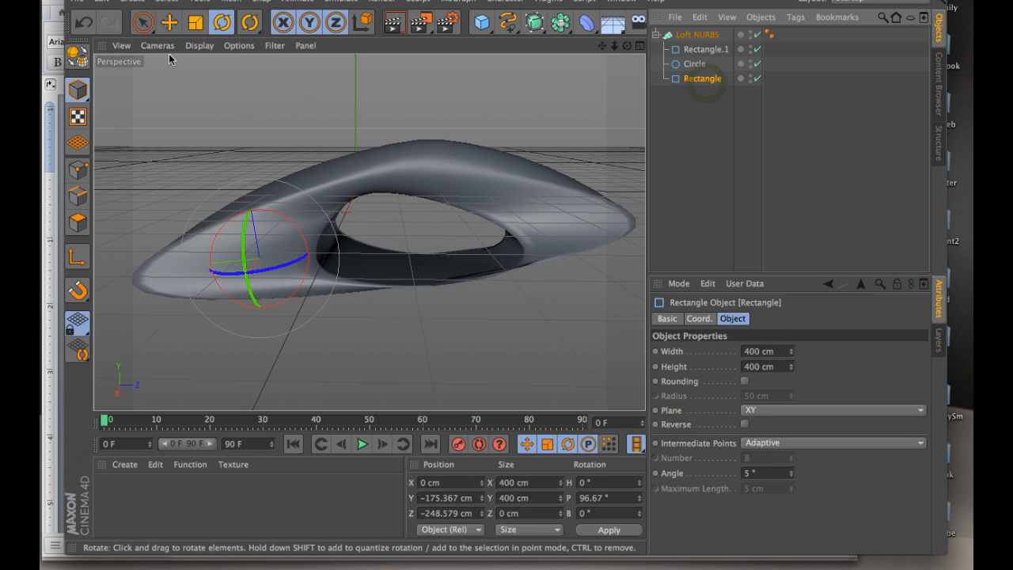
left_click(169, 22)
left_click_drag(245, 177, 258, 211)
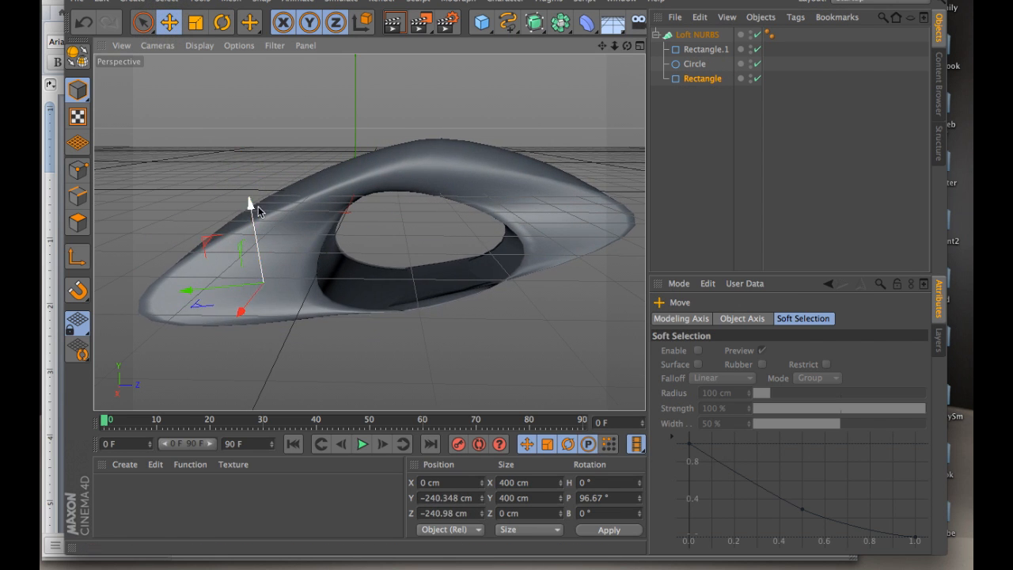
mouse_move(627, 45)
left_mouse_down()
mouse_move(506, 265)
mouse_move(545, 236)
mouse_move(596, 48)
mouse_move(580, 42)
mouse_move(616, 47)
left_mouse_up()
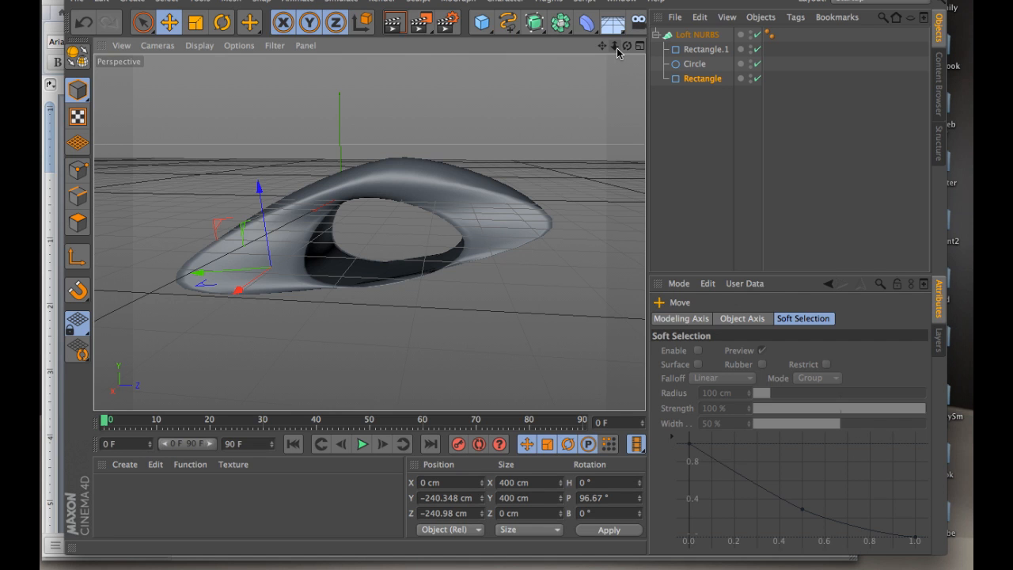
left_click(706, 36)
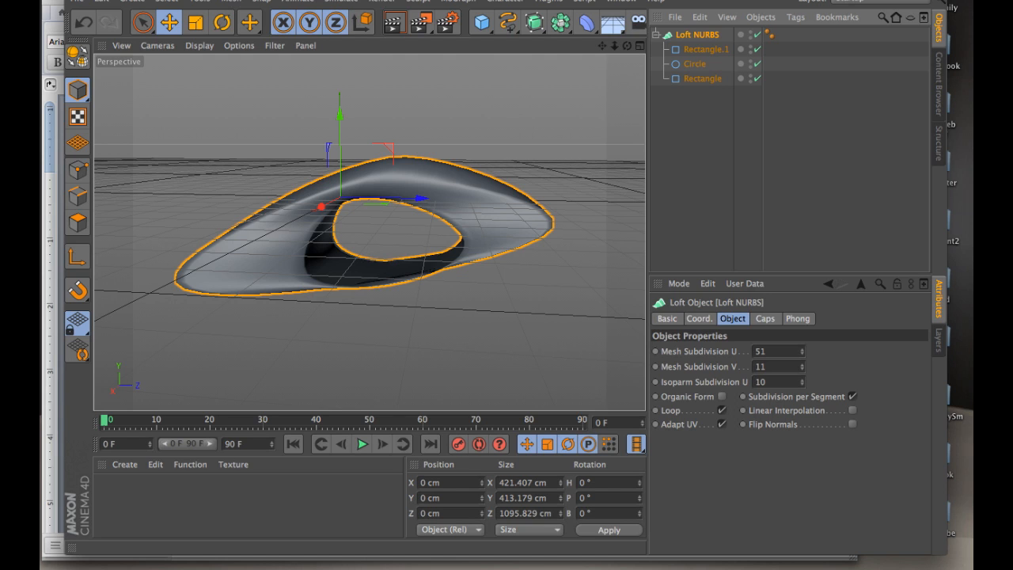
left_click(500, 0)
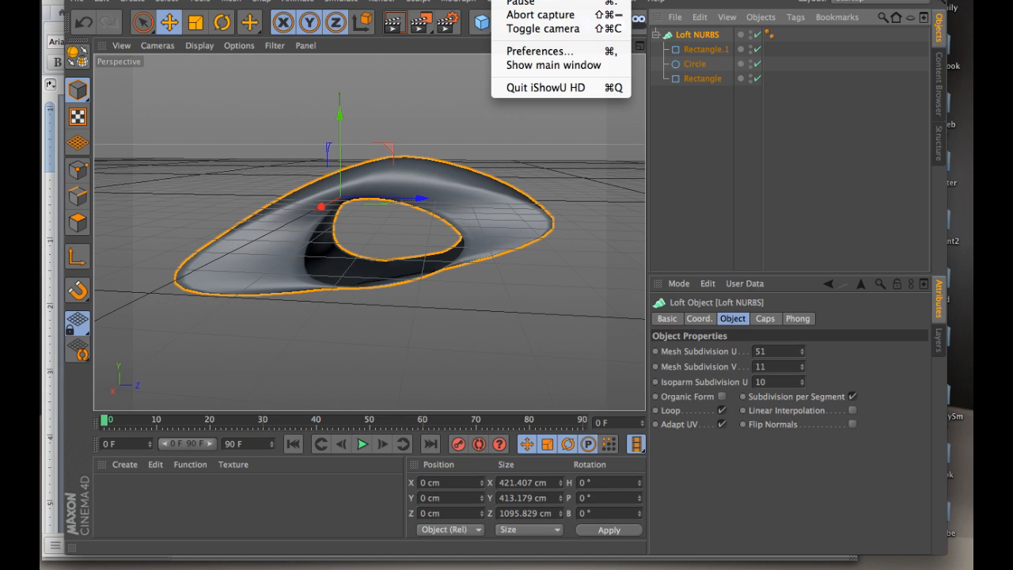